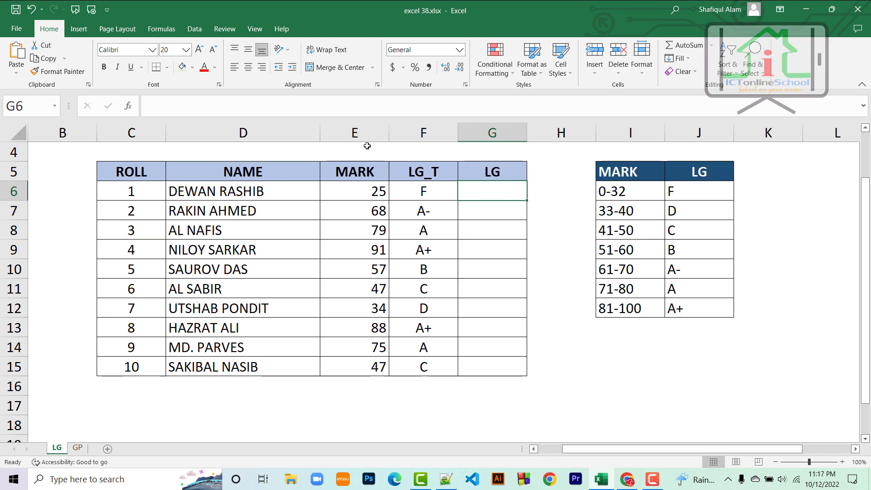
Step: Mark the 0-32, 33-40 and 81-100 rows of the grade table with red rectangles on a screen capture, then discard the capture
{"action": "key", "text": "Print"}
{"action": "mouse_move", "coordinate": [47, 78]}
{"action": "left_mouse_down"}
{"action": "mouse_move", "coordinate": [374, 265]}
{"action": "mouse_move", "coordinate": [830, 455]}
{"action": "left_mouse_up"}
{"action": "left_click", "coordinate": [838, 403]}
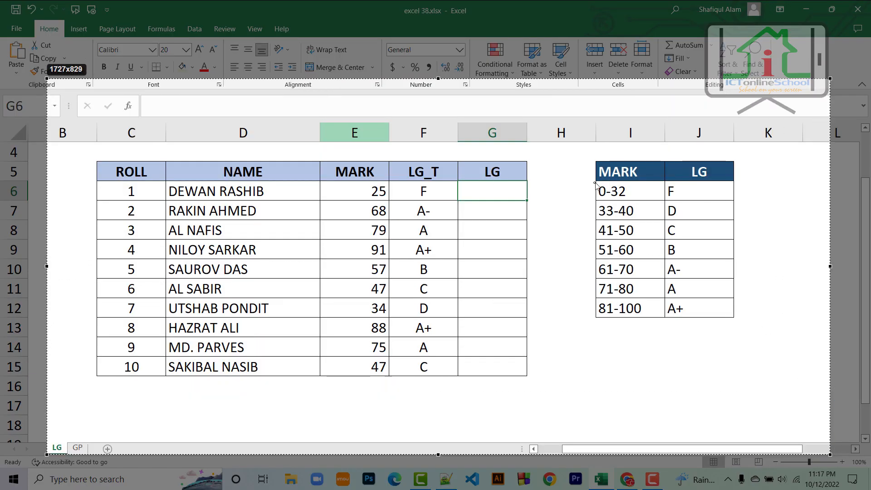
{"action": "left_click_drag", "start_coordinate": [594, 183], "coordinate": [738, 207]}
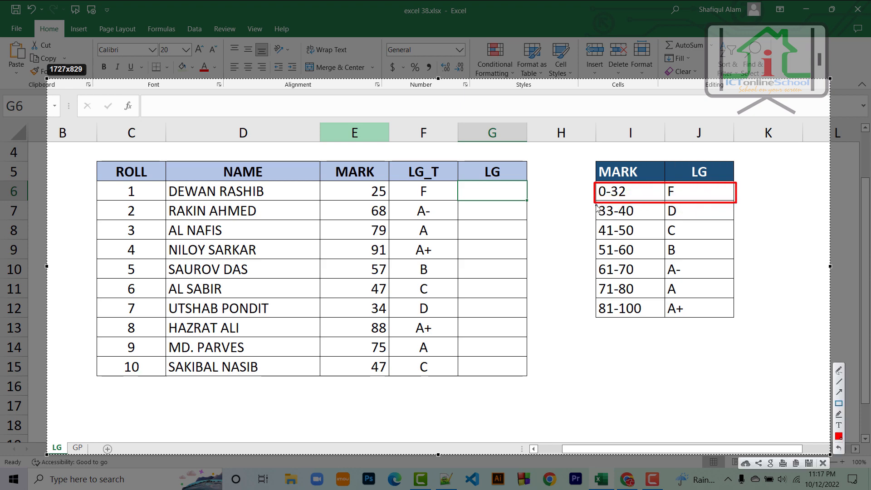
{"action": "left_click_drag", "start_coordinate": [601, 210], "coordinate": [738, 222]}
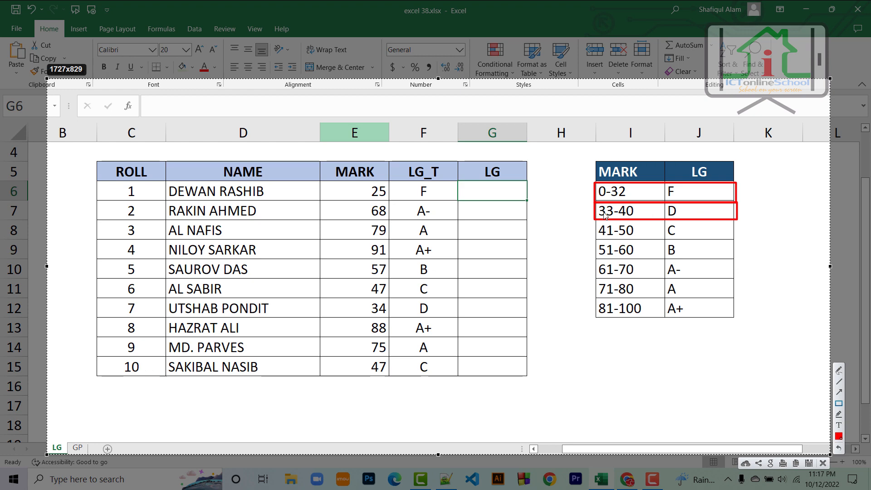
{"action": "mouse_move", "coordinate": [593, 299]}
{"action": "left_mouse_down"}
{"action": "mouse_move", "coordinate": [635, 323]}
{"action": "mouse_move", "coordinate": [734, 322]}
{"action": "left_mouse_up"}
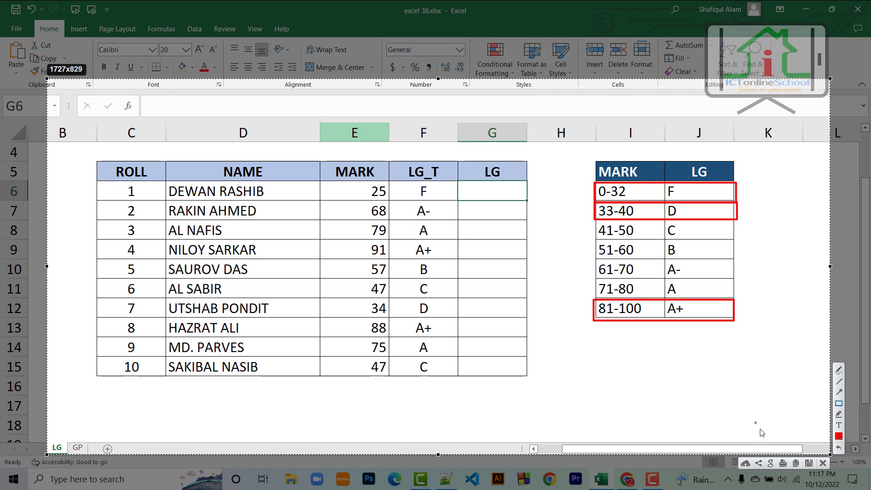
{"action": "left_click", "coordinate": [822, 462]}
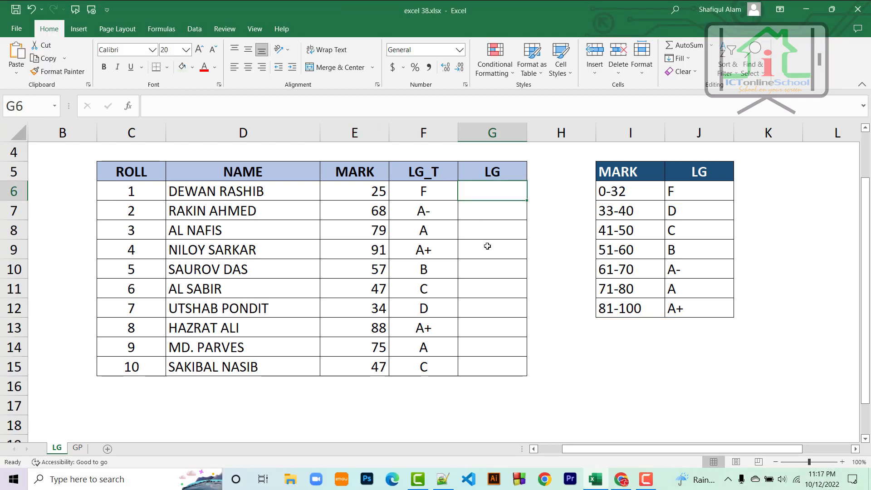
Step: Capture the screen with F6's nested IF formula shown, underline mark ranges and formula conditions in red, and discard the capture
{"action": "left_click", "coordinate": [427, 202]}
{"action": "left_click", "coordinate": [427, 189]}
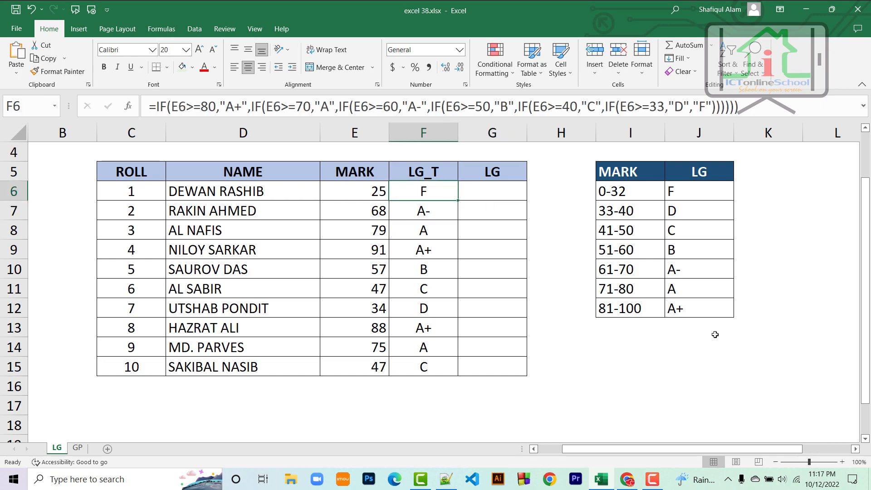
{"action": "key", "text": "Print"}
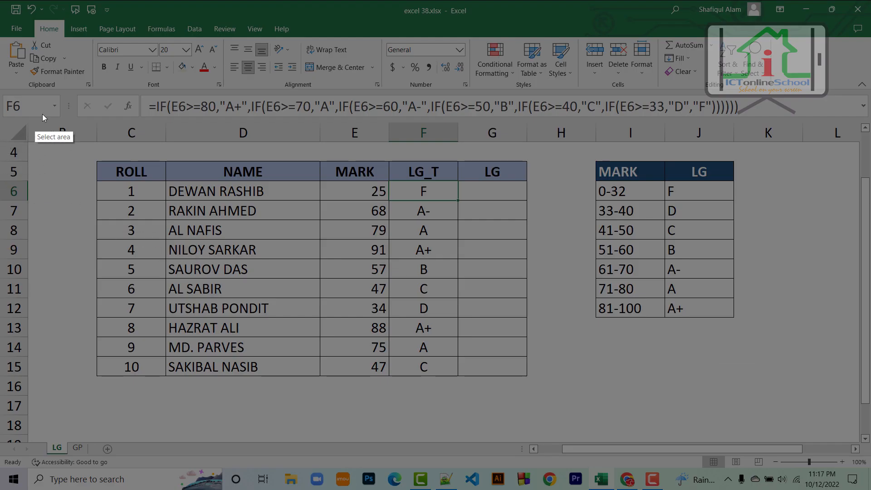
{"action": "left_click_drag", "start_coordinate": [78, 91], "coordinate": [806, 409]}
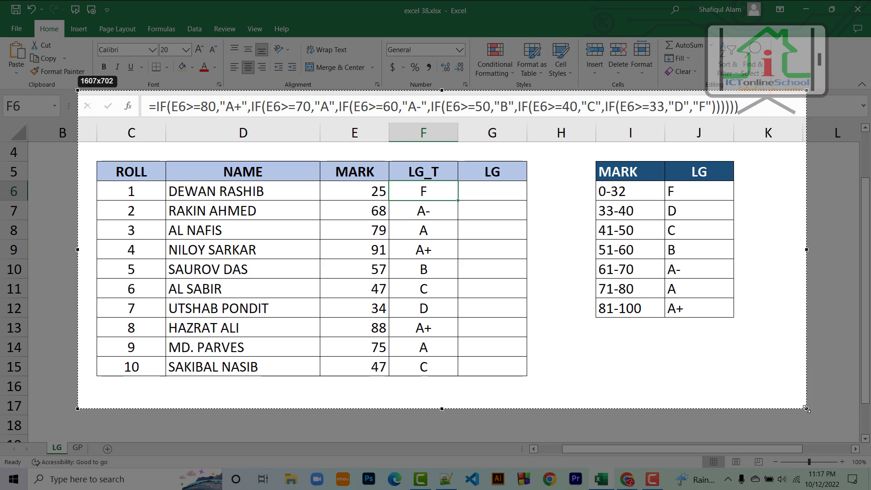
{"action": "left_click", "coordinate": [814, 325]}
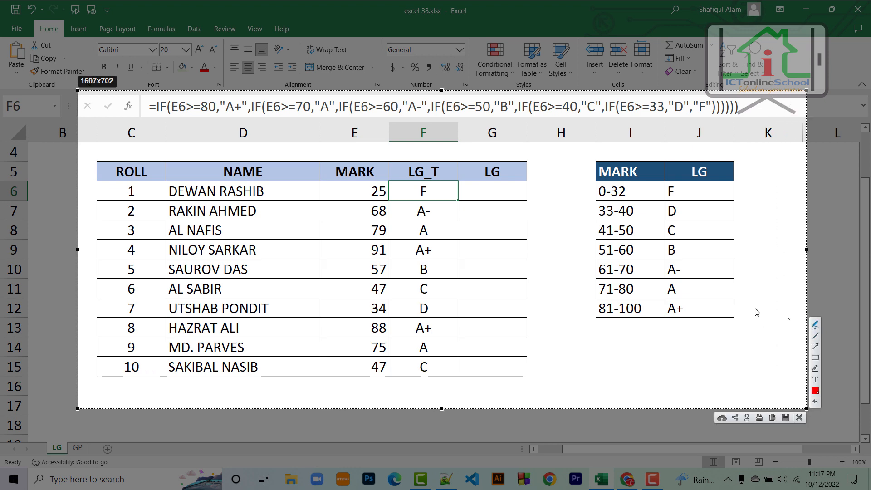
{"action": "left_click_drag", "start_coordinate": [600, 198], "coordinate": [699, 199]}
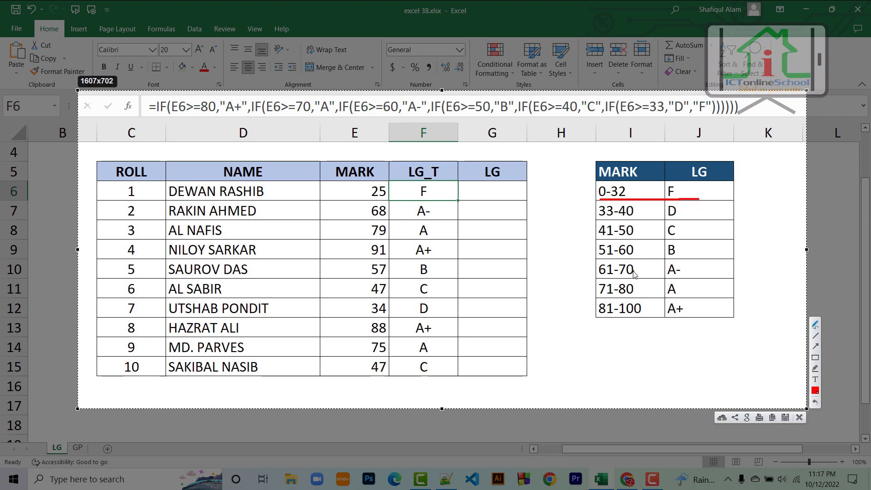
{"action": "left_click_drag", "start_coordinate": [600, 224], "coordinate": [681, 222]}
{"action": "left_click_drag", "start_coordinate": [599, 249], "coordinate": [679, 248]}
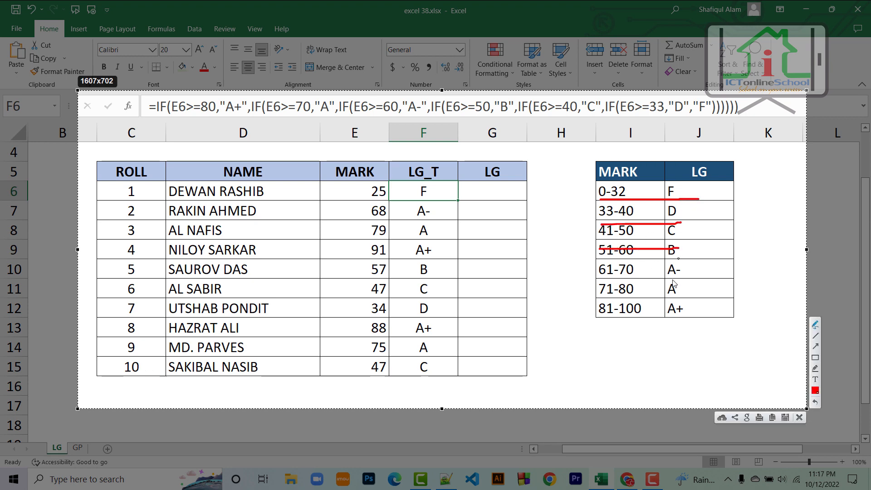
{"action": "left_click_drag", "start_coordinate": [599, 319], "coordinate": [707, 317]}
{"action": "left_click_drag", "start_coordinate": [175, 118], "coordinate": [218, 118]}
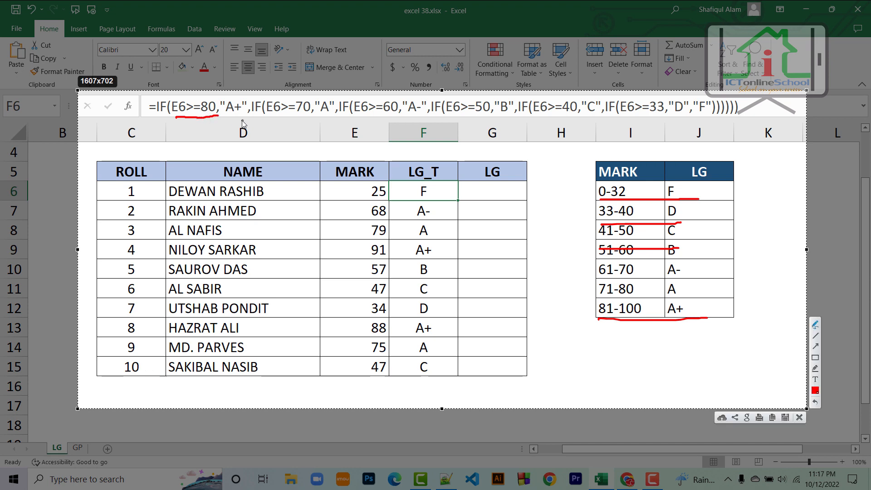
{"action": "left_click_drag", "start_coordinate": [228, 116], "coordinate": [434, 122]}
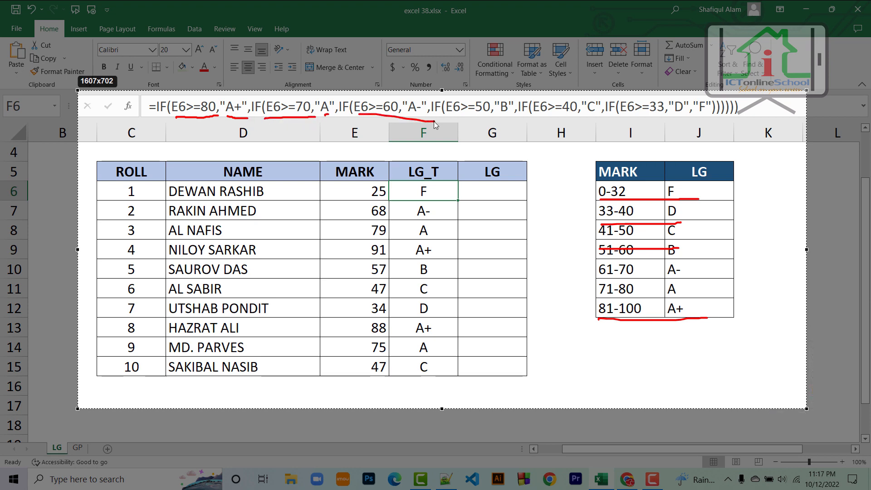
{"action": "left_click_drag", "start_coordinate": [554, 116], "coordinate": [716, 115]}
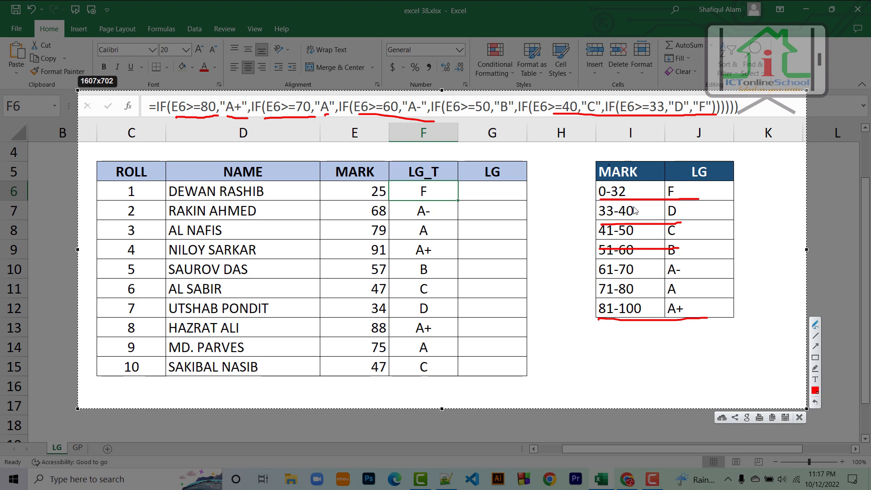
{"action": "key", "text": "Escape"}
Step: Insert a column between MARK and LG in the grade table and give it the header LOWER in J5
{"action": "left_click", "coordinate": [690, 132]}
{"action": "right_click", "coordinate": [691, 132]}
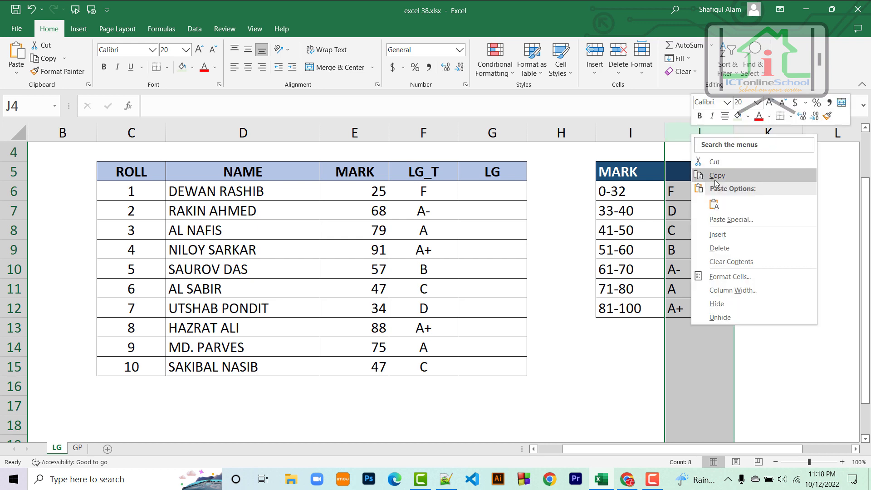
{"action": "left_click", "coordinate": [726, 229]}
{"action": "left_click", "coordinate": [702, 173]}
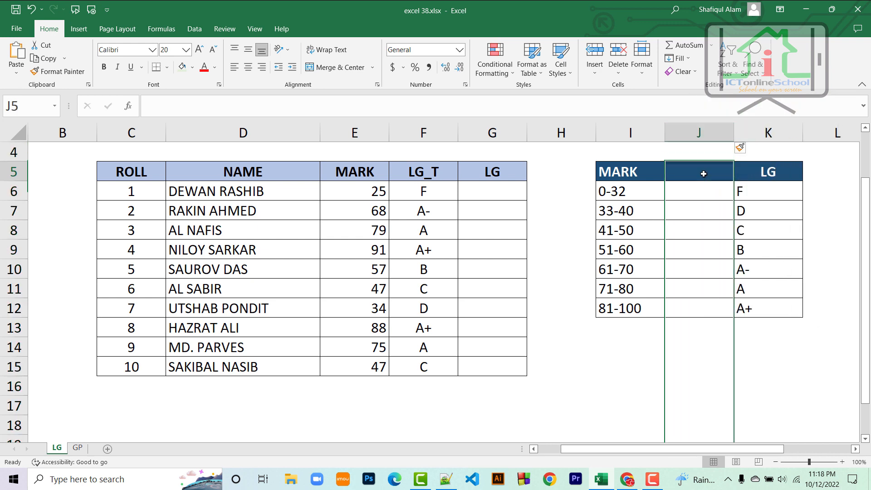
{"action": "type", "text": "LO"}
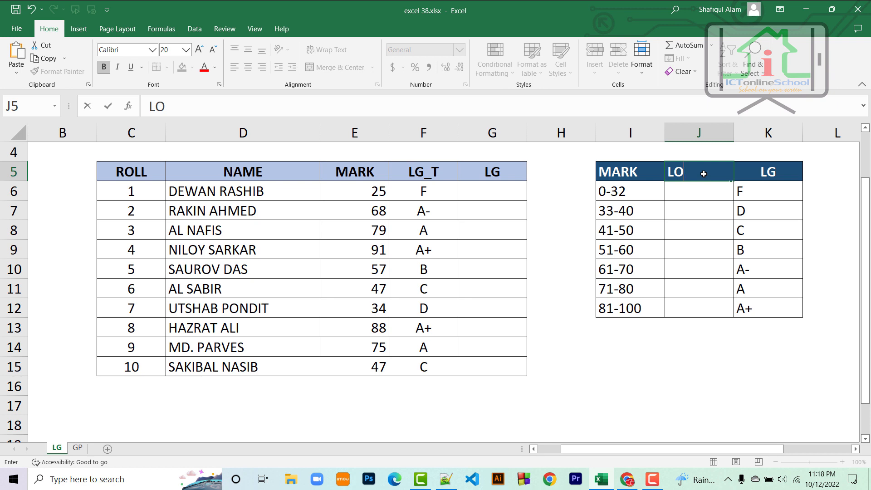
{"action": "type", "text": "WER"}
Step: Enter 0 in J6 and Flash Fill the remaining lower bounds of the mark ranges down the LOWER column
{"action": "left_click", "coordinate": [679, 193]}
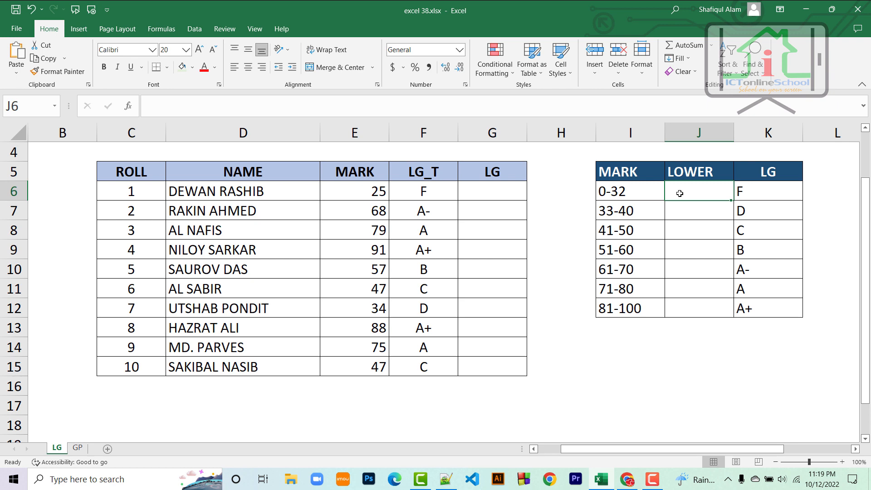
{"action": "type", "text": "0"}
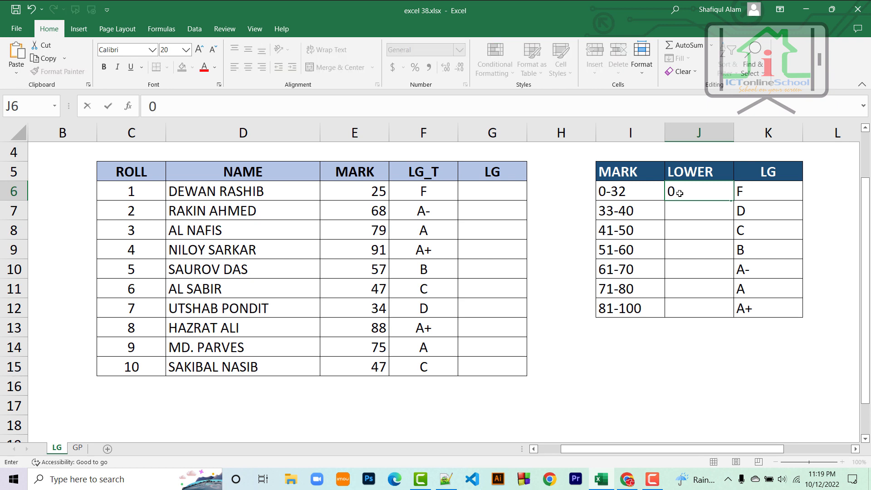
{"action": "key", "text": "Return"}
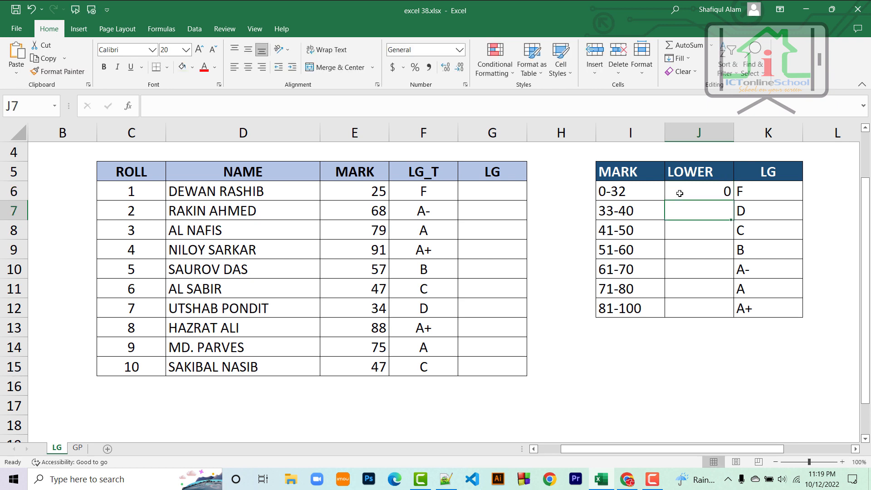
{"action": "key", "text": "ctrl+e"}
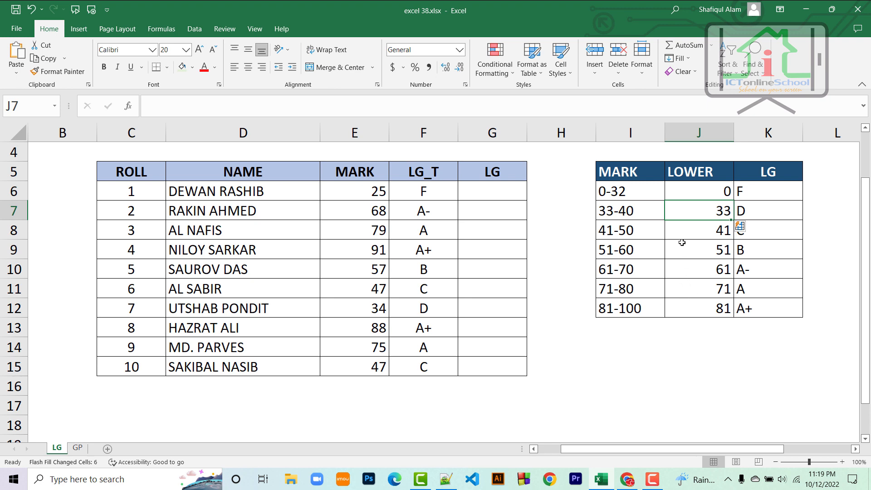
{"action": "left_click", "coordinate": [612, 217]}
{"action": "left_click", "coordinate": [654, 233]}
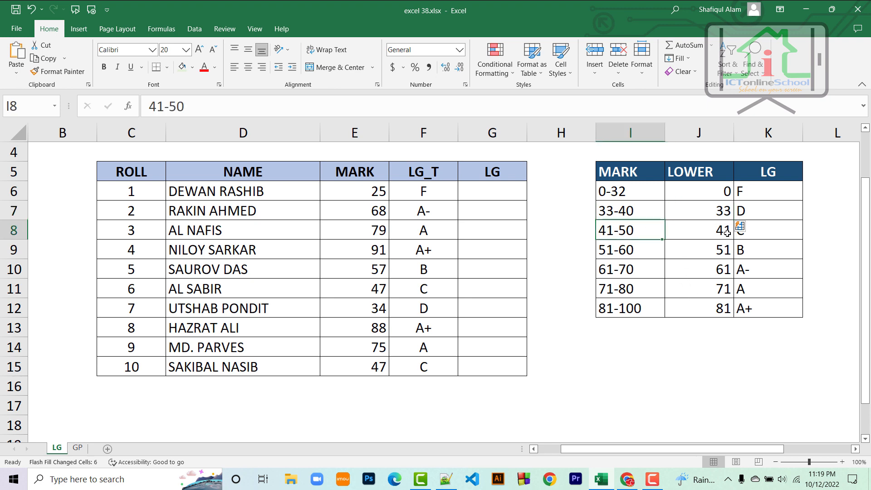
{"action": "left_click", "coordinate": [698, 191]}
Step: Enter the formula =VLOOKUP(E6,$J$6:$K$12,2,1) in G6 to look up the first student's letter grade by approximate match
{"action": "left_click", "coordinate": [485, 190]}
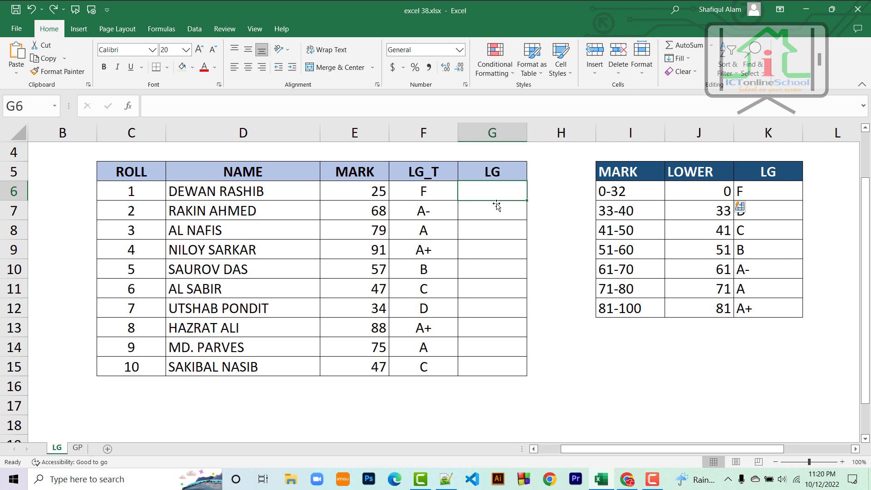
{"action": "type", "text": "=V"}
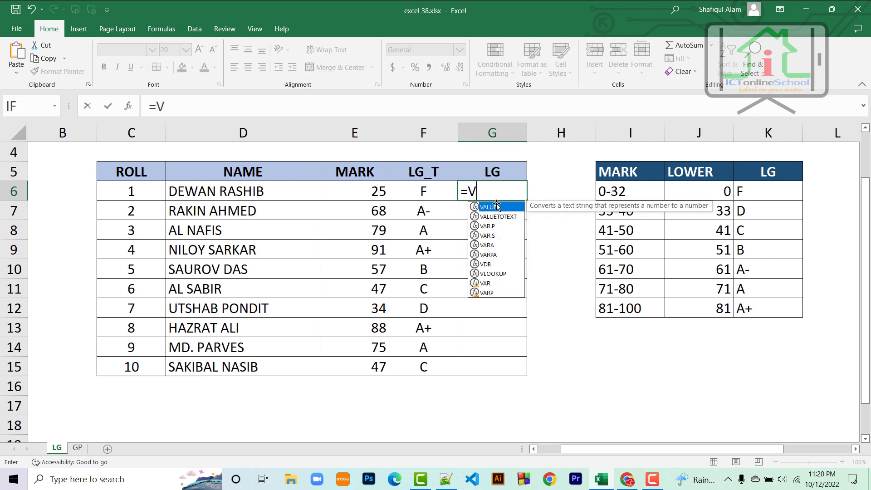
{"action": "type", "text": "LOO"}
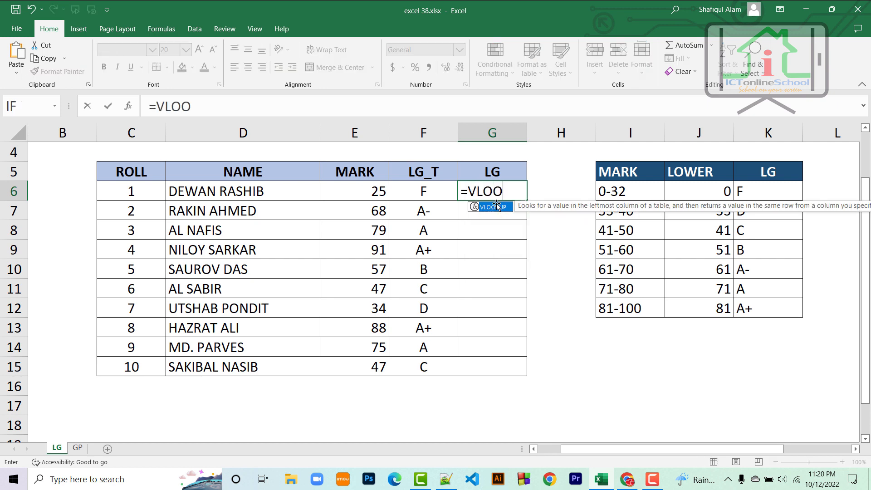
{"action": "type", "text": "KU"}
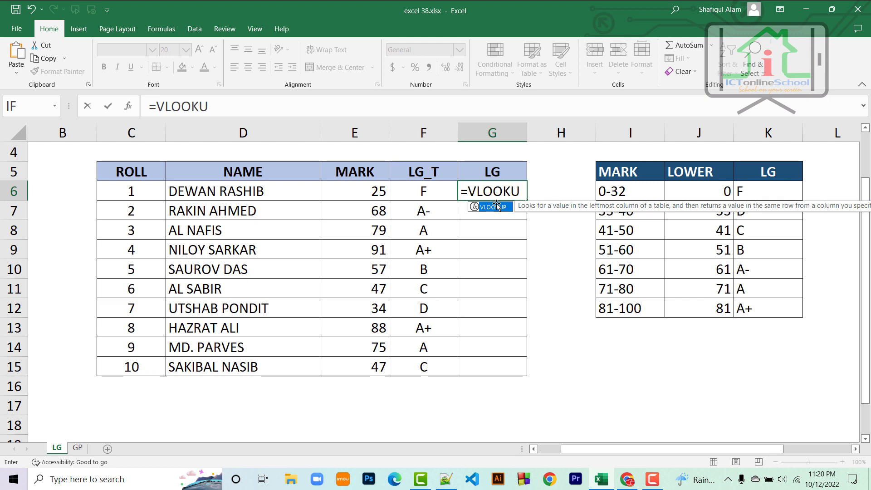
{"action": "type", "text": "P("}
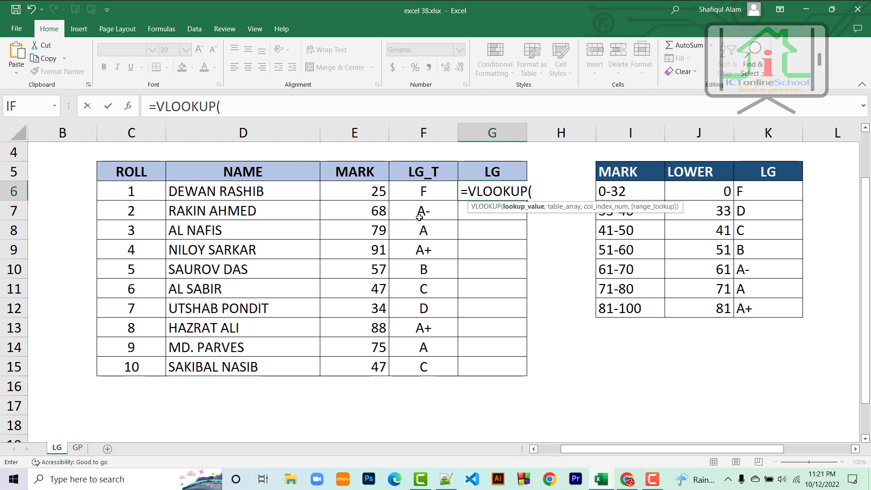
{"action": "left_click", "coordinate": [374, 194]}
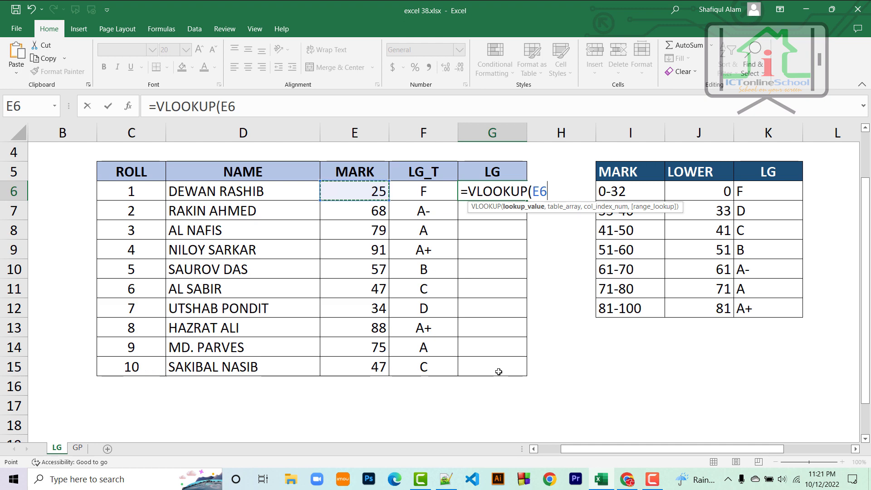
{"action": "type", "text": ","}
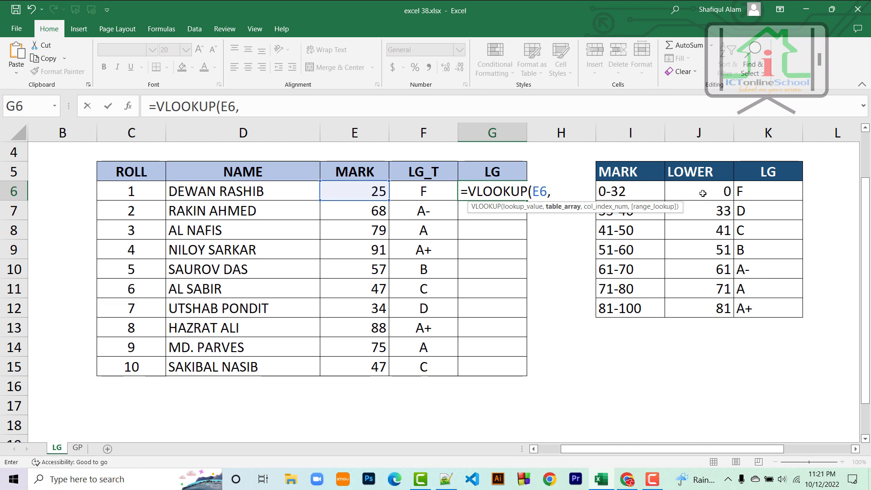
{"action": "left_click_drag", "start_coordinate": [702, 189], "coordinate": [744, 308]}
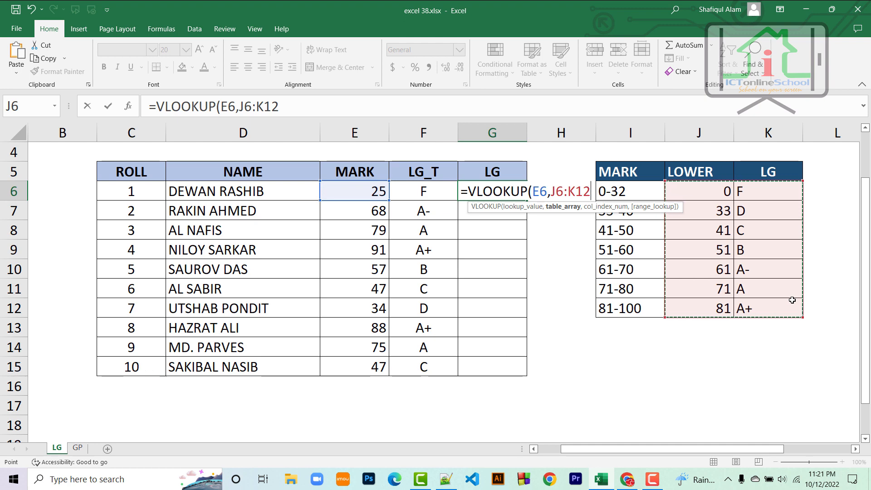
{"action": "key", "text": "F4"}
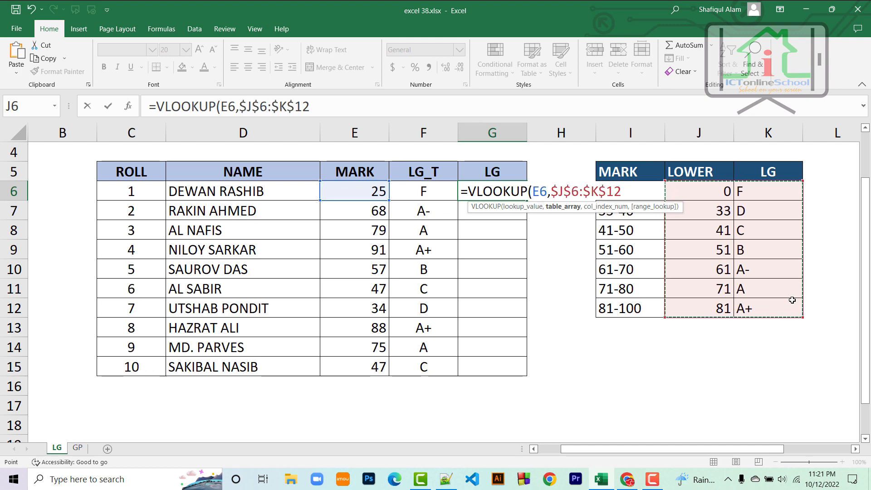
{"action": "type", "text": ","}
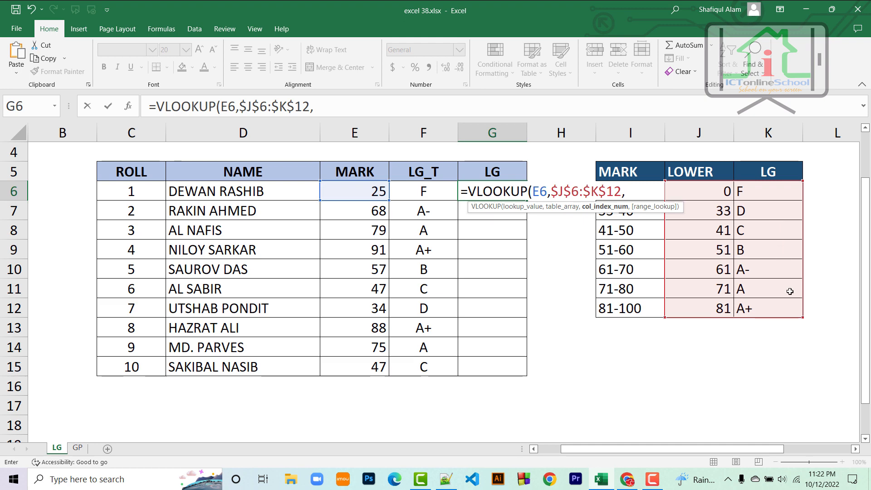
{"action": "type", "text": "2,"}
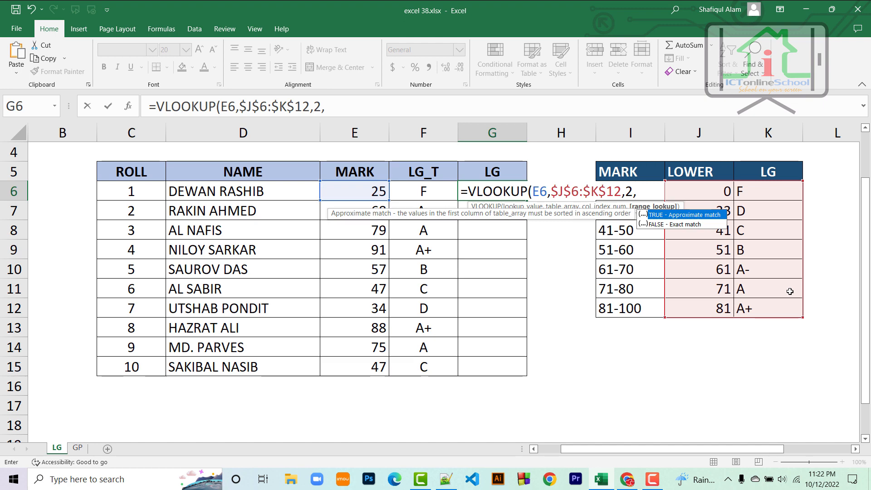
{"action": "type", "text": "1)"}
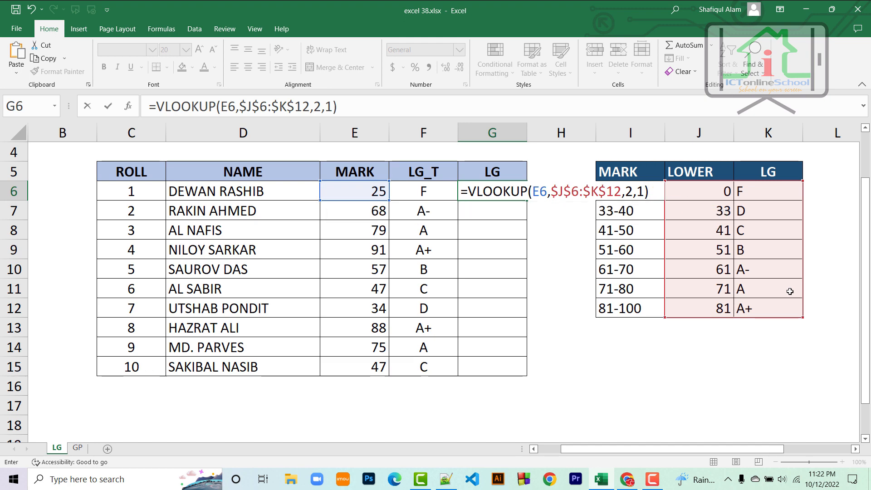
{"action": "key", "text": "Return"}
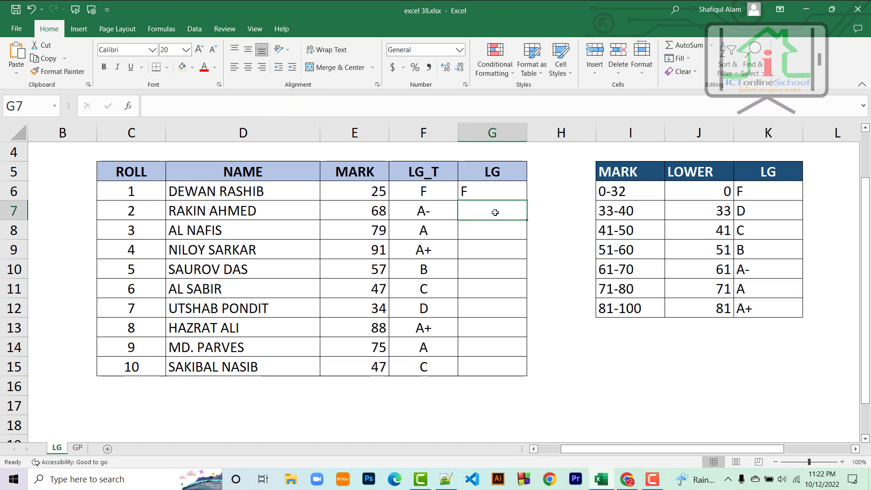
Step: Fill the VLOOKUP formula from G6 down to G15 to grade every student in the LG column
{"action": "left_click", "coordinate": [486, 192]}
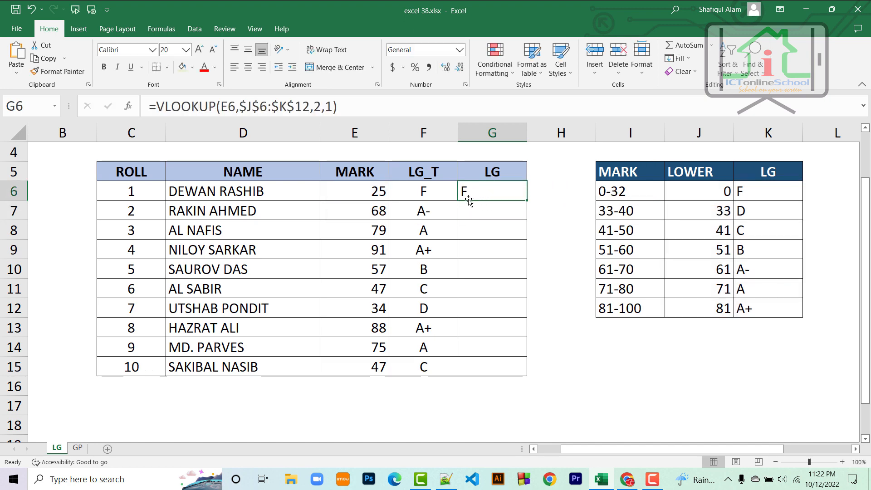
{"action": "left_click", "coordinate": [415, 193]}
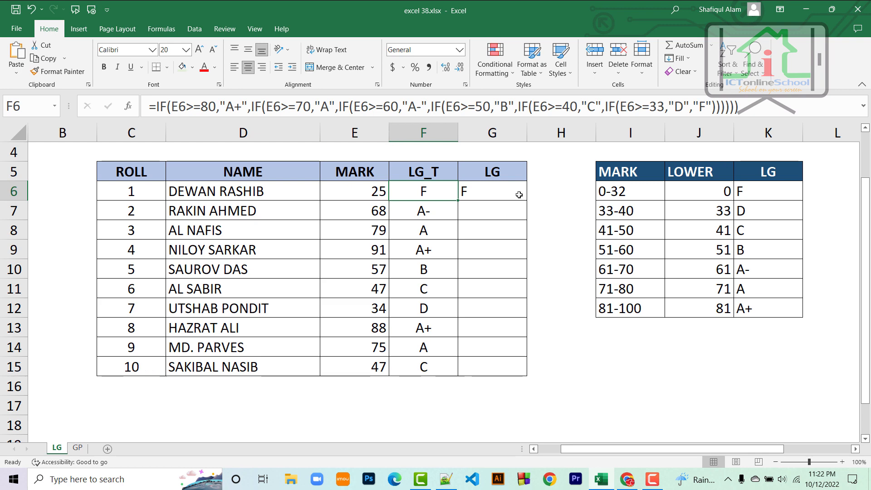
{"action": "left_click", "coordinate": [497, 195]}
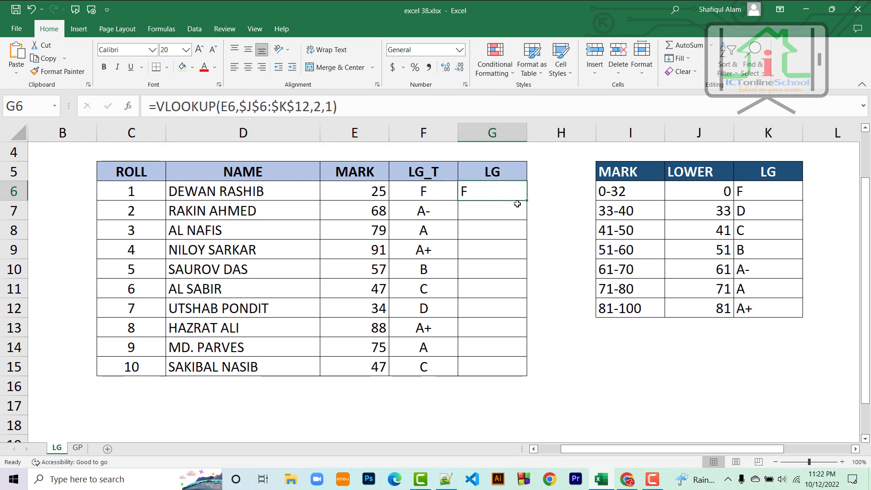
{"action": "left_click_drag", "start_coordinate": [525, 200], "coordinate": [531, 370]}
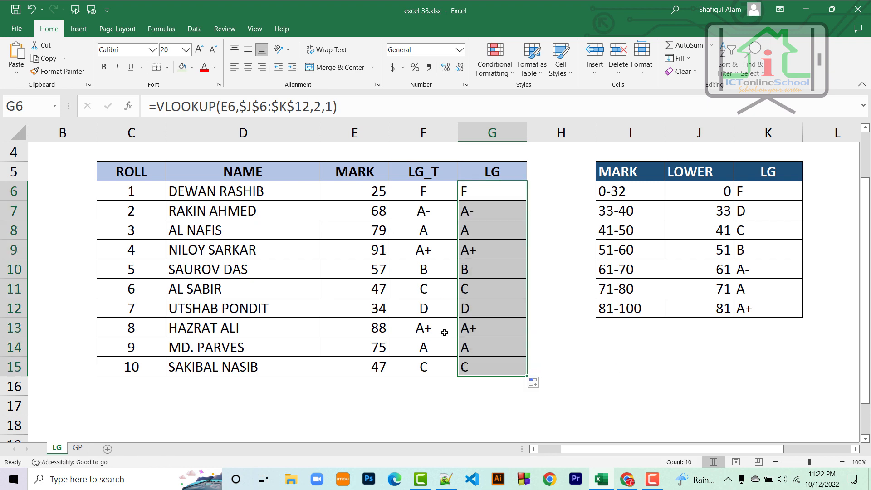
{"action": "left_click", "coordinate": [438, 191]}
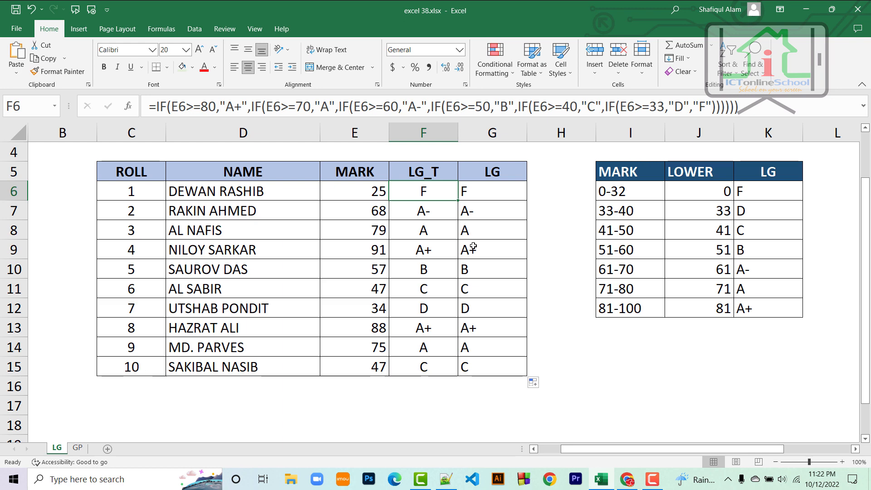
Step: On the GP sheet, enter 0 in J6 of the grade table and give its unnamed column the header LOWER in J5
{"action": "left_click", "coordinate": [78, 448]}
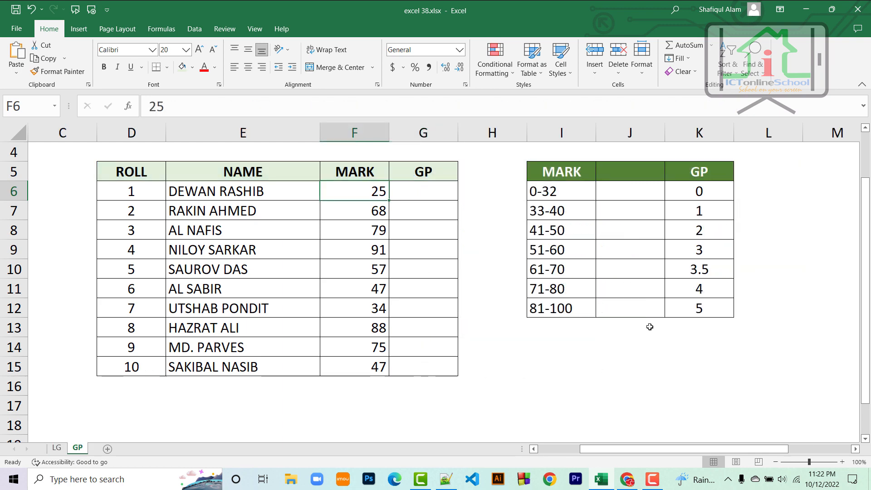
{"action": "left_click", "coordinate": [632, 192]}
{"action": "type", "text": "1"}
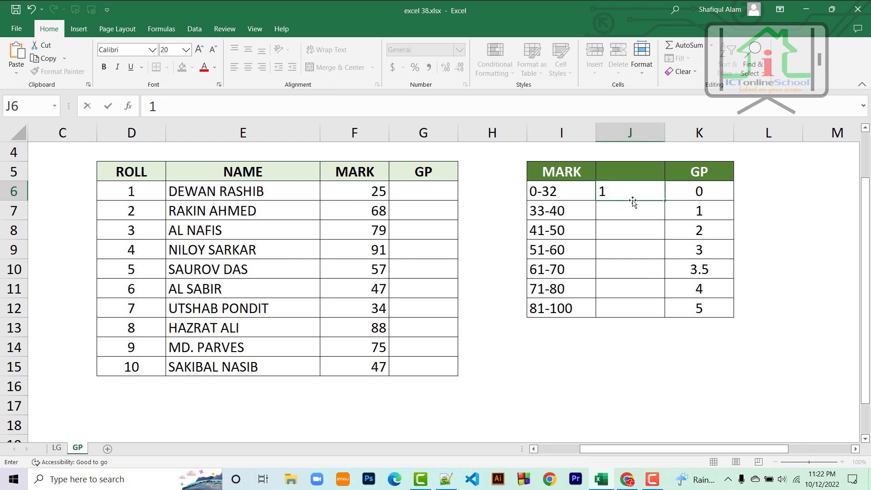
{"action": "key", "text": "BackSpace"}
{"action": "type", "text": "0"}
{"action": "key", "text": "Return"}
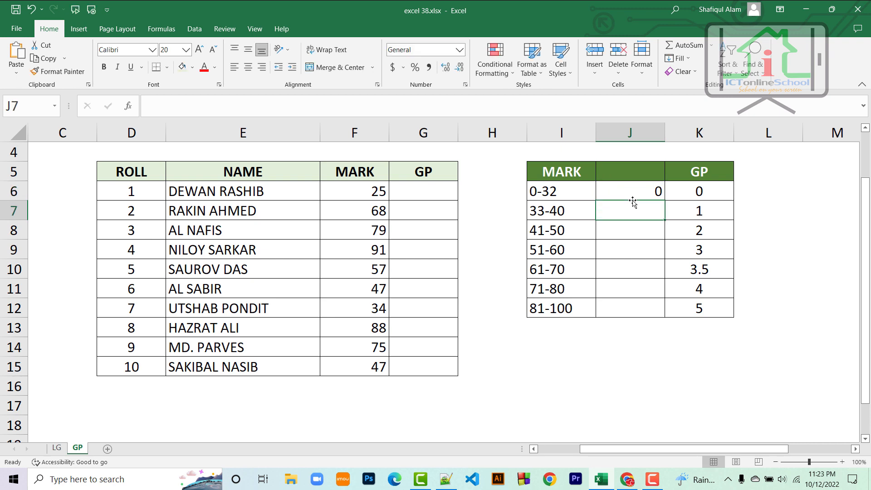
{"action": "left_click", "coordinate": [643, 173]}
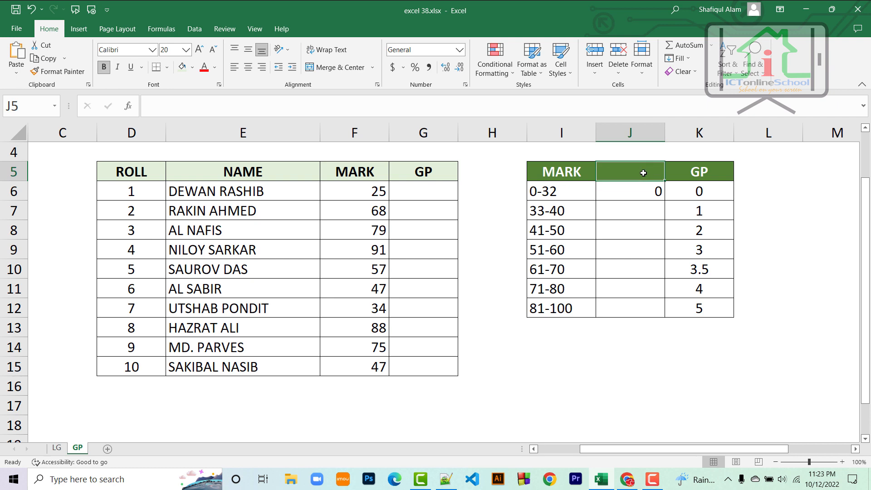
{"action": "type", "text": "LOWER"}
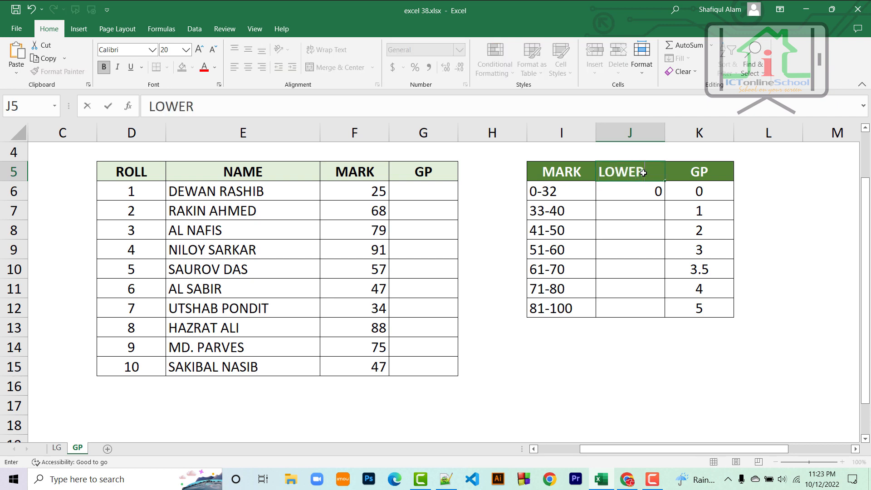
Step: Try to Flash Fill the remaining lower bounds down the LOWER column from J7
{"action": "left_click", "coordinate": [639, 209]}
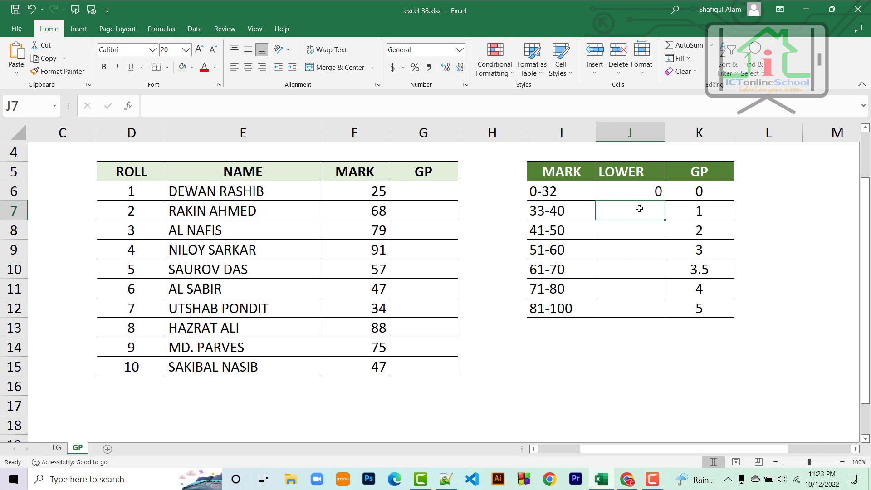
{"action": "key", "text": "ctrl+e"}
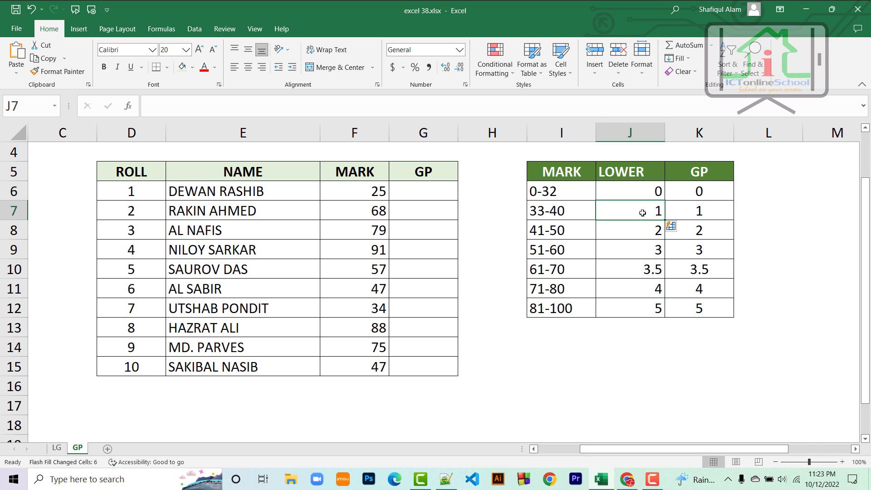
Step: Insert a blank column between MARK and LOWER and clear the filled values in K6:K12
{"action": "right_click", "coordinate": [632, 136]}
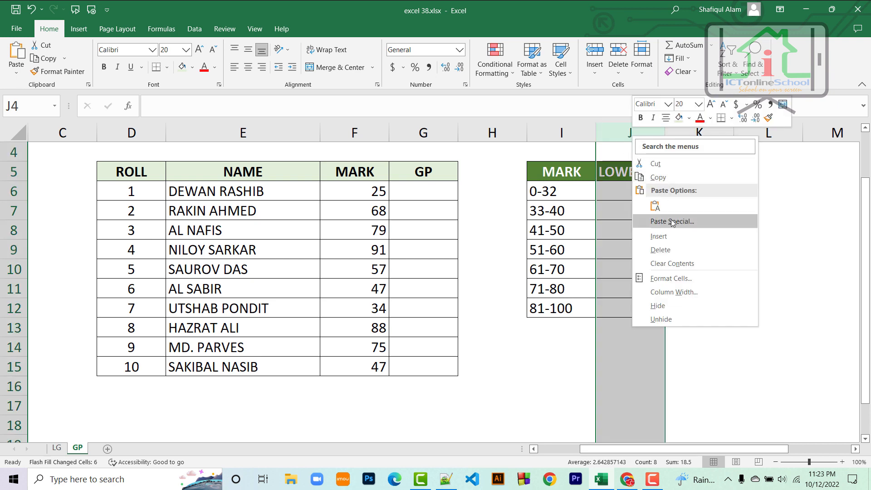
{"action": "left_click", "coordinate": [671, 235]}
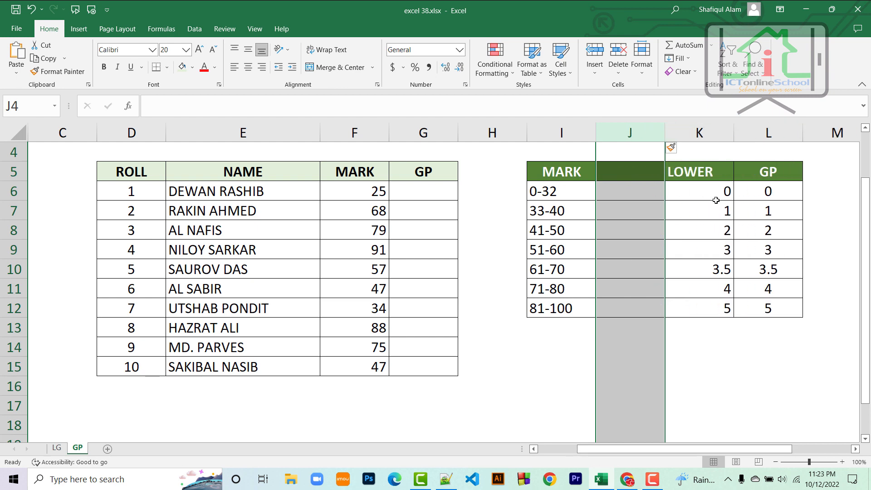
{"action": "left_click_drag", "start_coordinate": [720, 193], "coordinate": [723, 300]}
{"action": "key", "text": "Delete"}
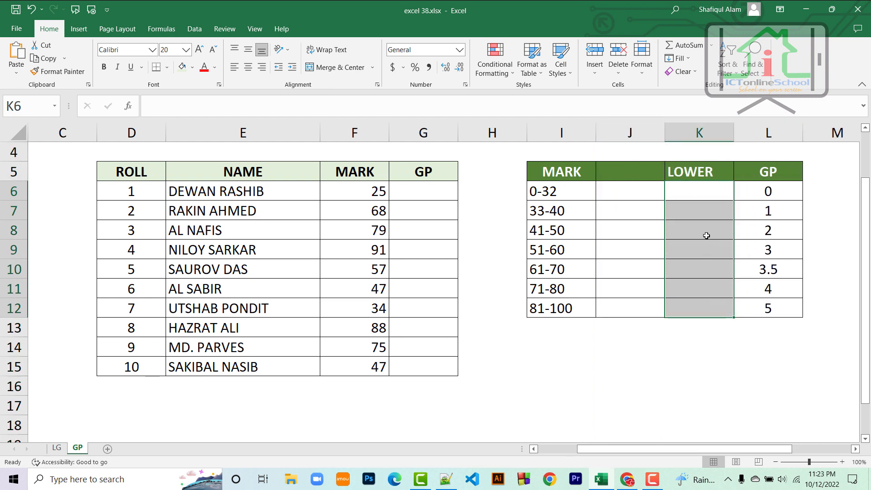
Step: Move the LOWER header from K5 to J5, directly beside the MARK header
{"action": "left_click", "coordinate": [699, 178]}
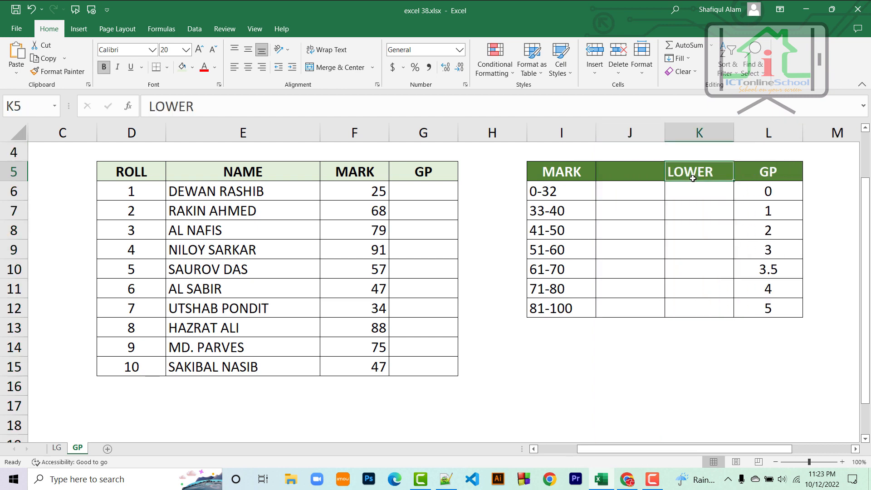
{"action": "left_click_drag", "start_coordinate": [693, 178], "coordinate": [635, 176]}
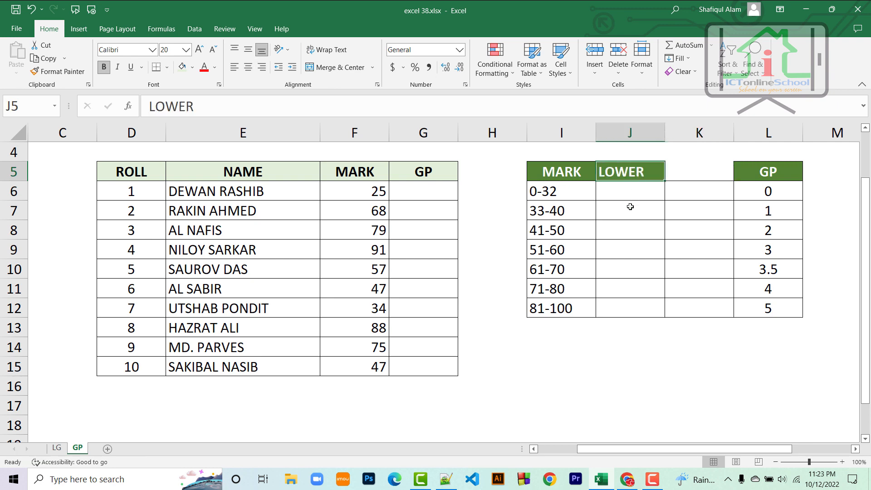
{"action": "left_click", "coordinate": [698, 173]}
Step: Enter 0 in J6 and Flash Fill the lower bounds of the other mark ranges below it
{"action": "left_click", "coordinate": [635, 193]}
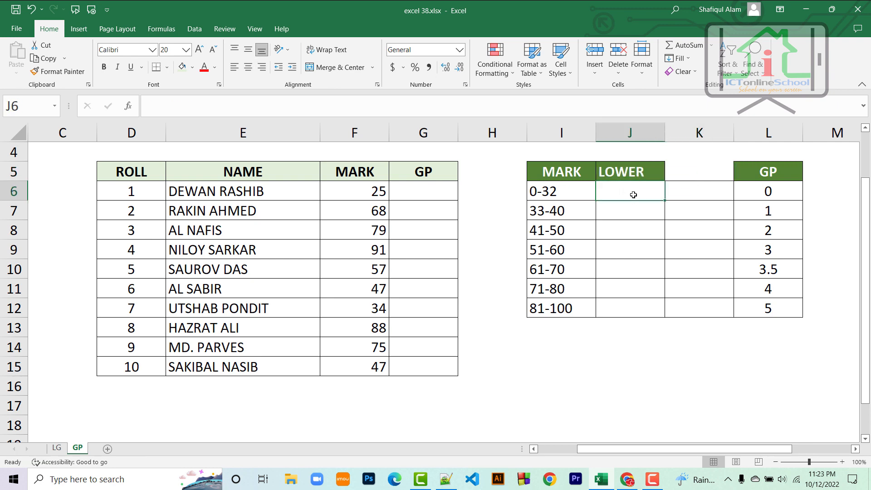
{"action": "type", "text": "0"}
{"action": "key", "text": "Return"}
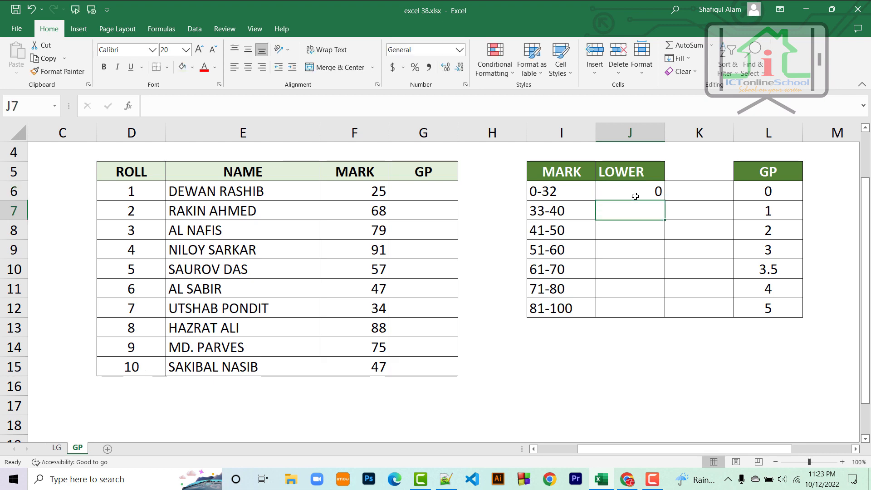
{"action": "key", "text": "ctrl+e"}
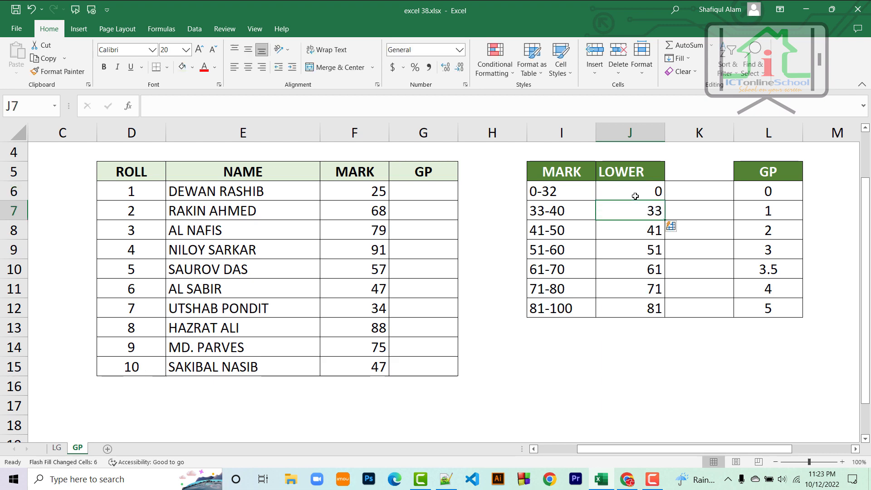
Step: Delete the empty column K between LOWER and GP in the grade table
{"action": "right_click", "coordinate": [711, 135]}
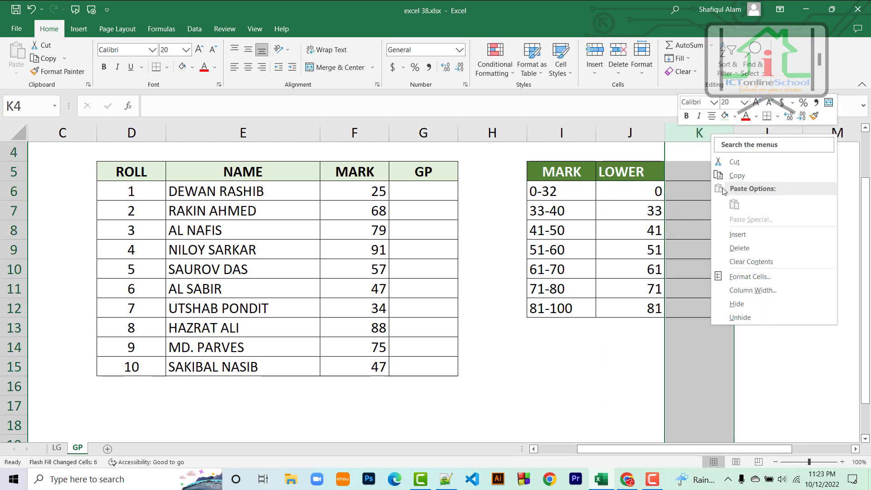
{"action": "left_click", "coordinate": [748, 248]}
{"action": "left_click", "coordinate": [673, 319]}
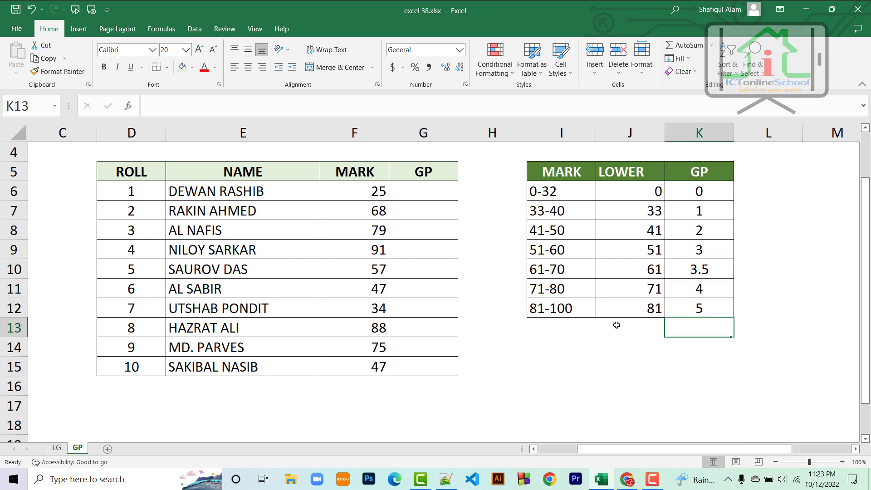
Step: Enter =VLOOKUP(F6,$J$6:$K$12,2,1) in G6 and fill it down to G15 to look up each student's grade point
{"action": "left_click", "coordinate": [426, 192]}
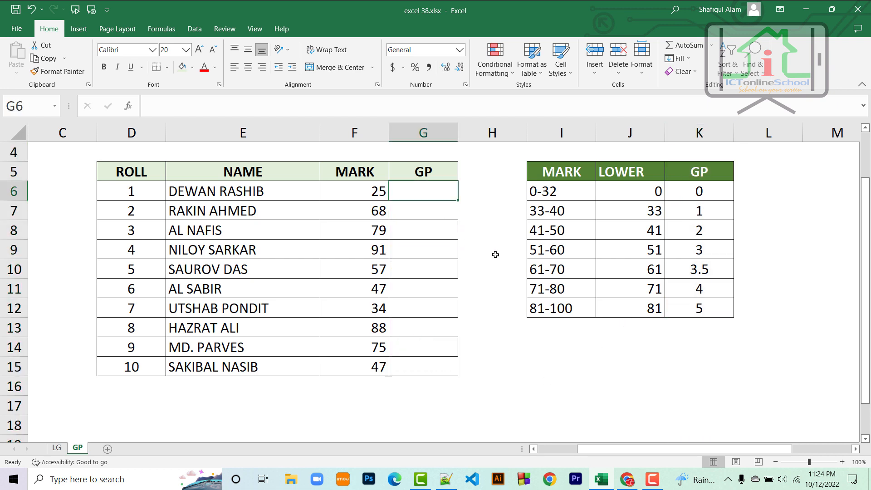
{"action": "type", "text": "=VLO"}
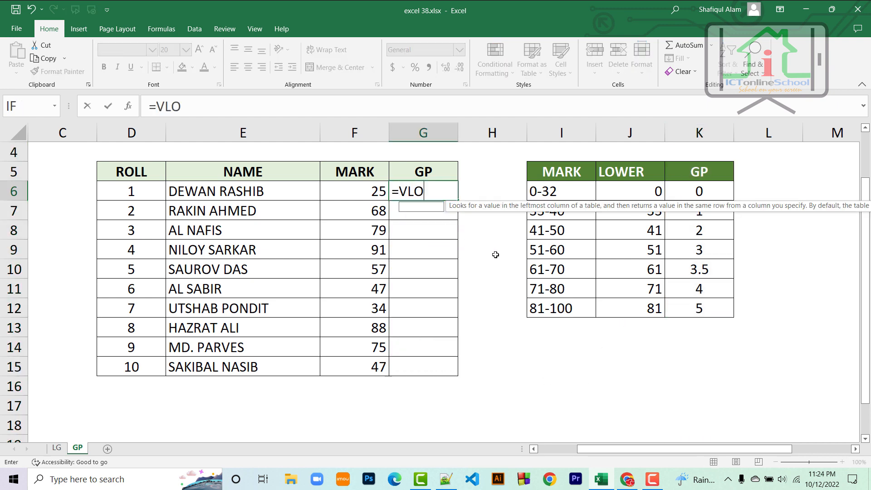
{"action": "type", "text": "OKUP("}
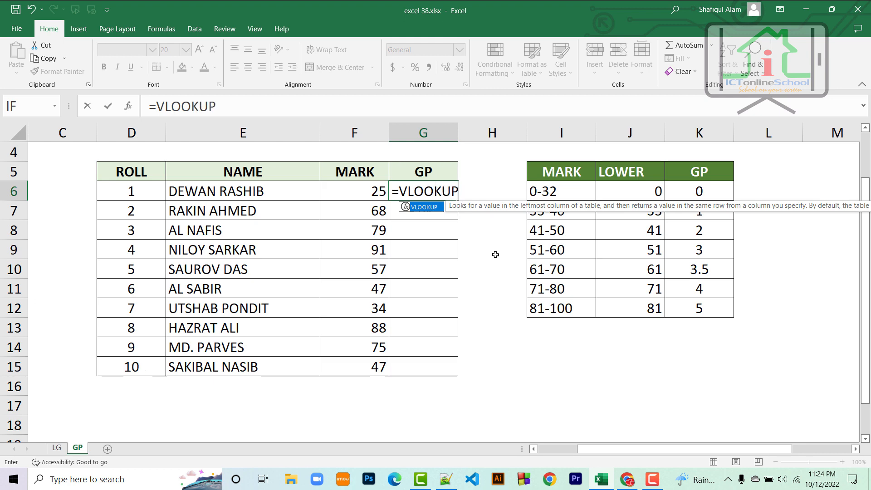
{"action": "left_click", "coordinate": [370, 196]}
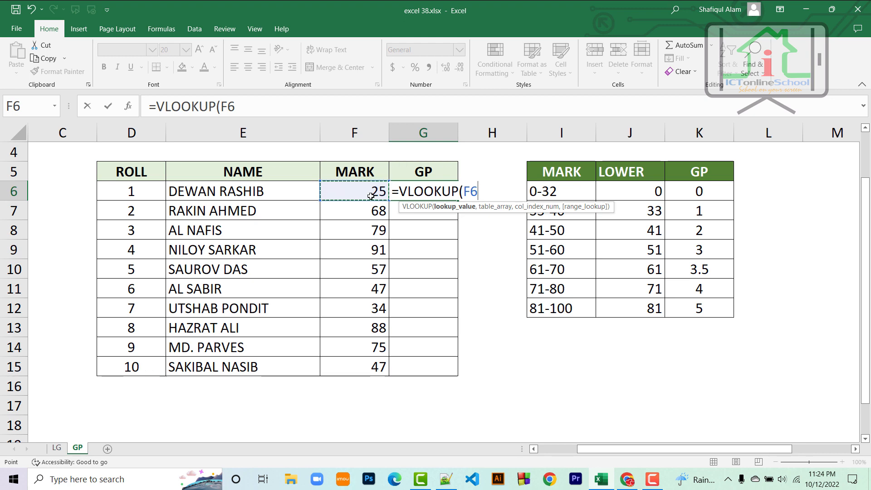
{"action": "type", "text": ","}
{"action": "left_click_drag", "start_coordinate": [652, 200], "coordinate": [690, 300]}
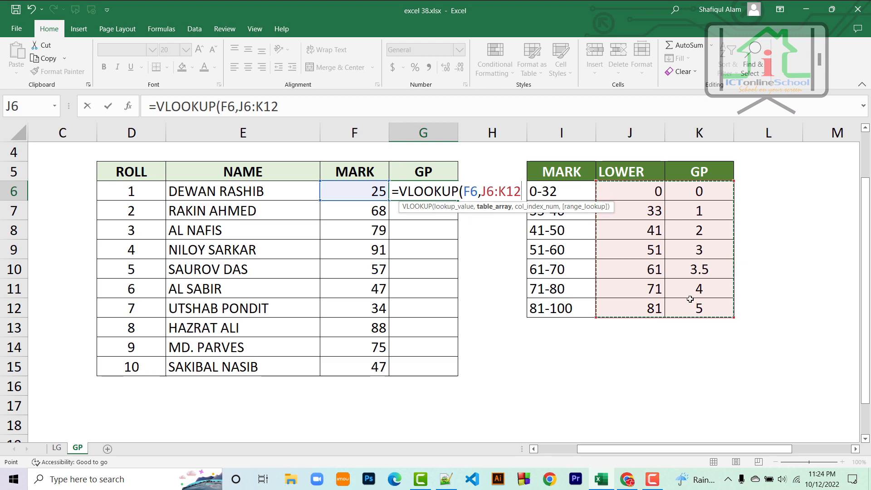
{"action": "key", "text": "F4"}
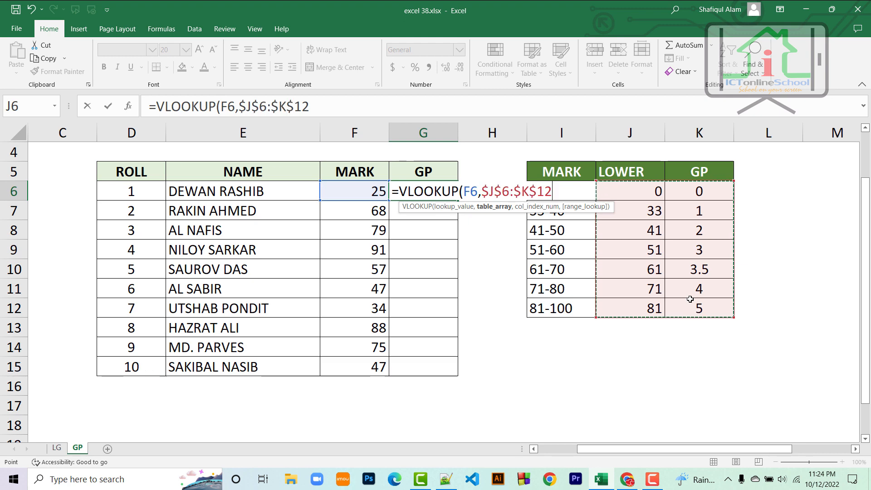
{"action": "type", "text": ","}
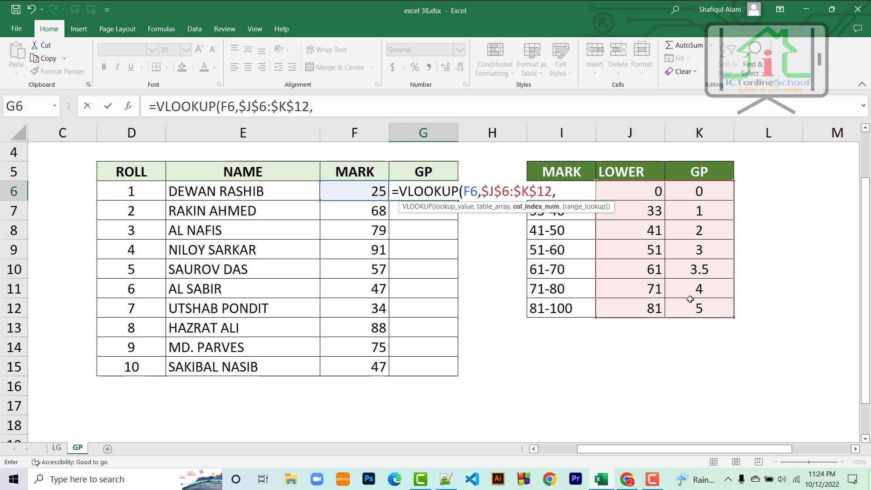
{"action": "type", "text": "2"}
{"action": "type", "text": ","}
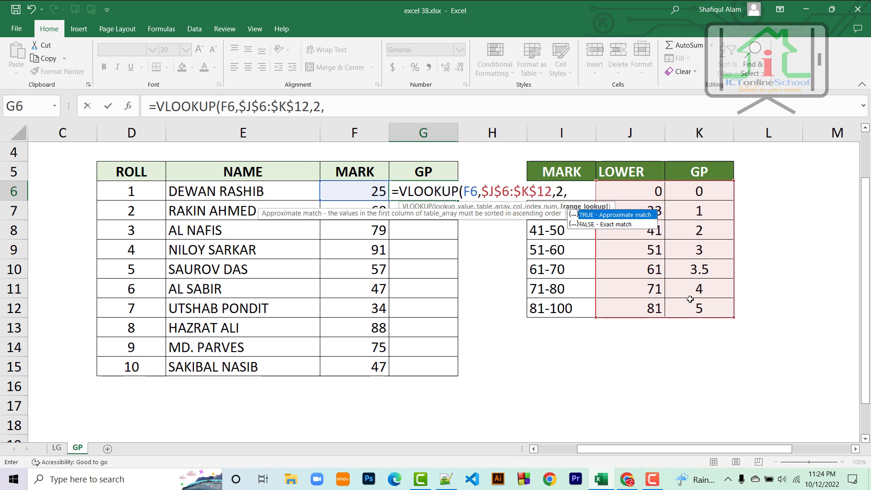
{"action": "type", "text": "1)"}
{"action": "key", "text": "Return"}
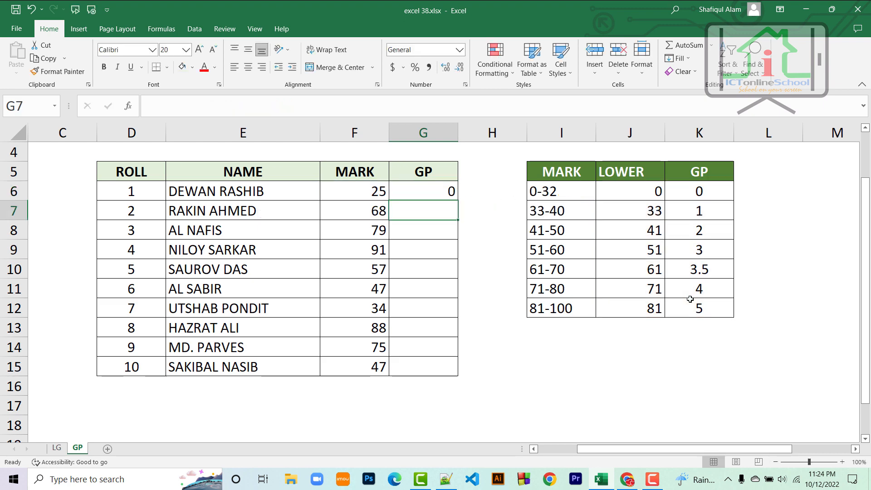
{"action": "left_click", "coordinate": [451, 192]}
{"action": "left_click_drag", "start_coordinate": [457, 200], "coordinate": [459, 374]}
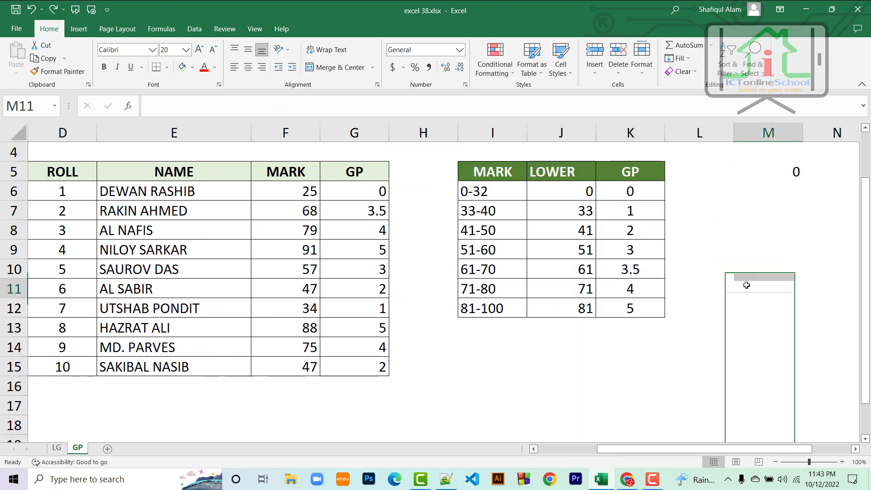
Step: Hide the LOWER column J on the GP sheet and clear the stray 0 in M5
{"action": "left_click", "coordinate": [560, 133]}
{"action": "right_click", "coordinate": [561, 133]}
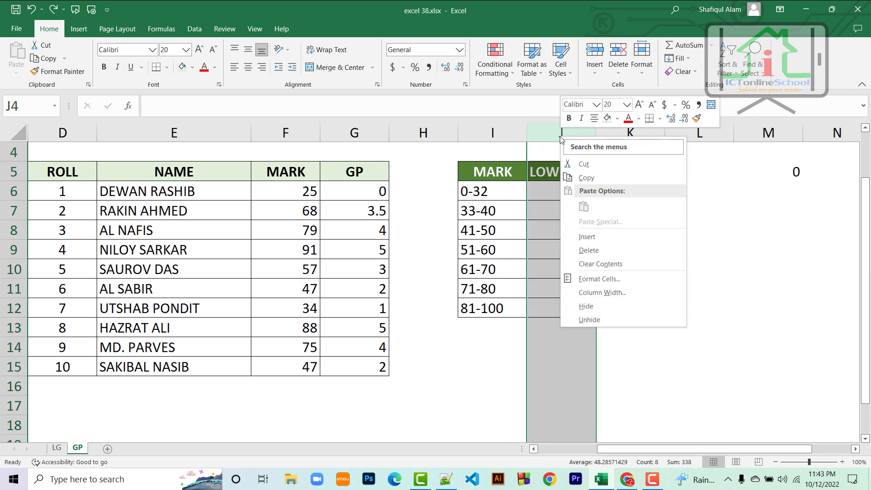
{"action": "left_click", "coordinate": [596, 308]}
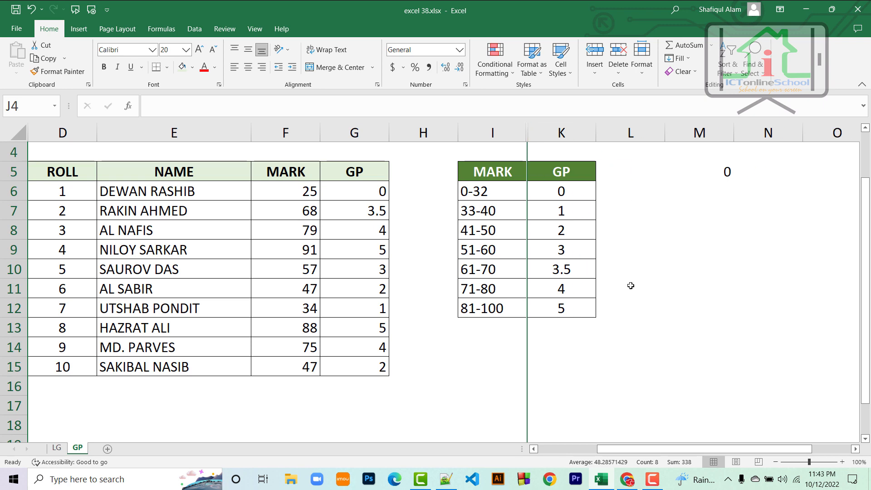
{"action": "left_click", "coordinate": [726, 176]}
{"action": "key", "text": "Delete"}
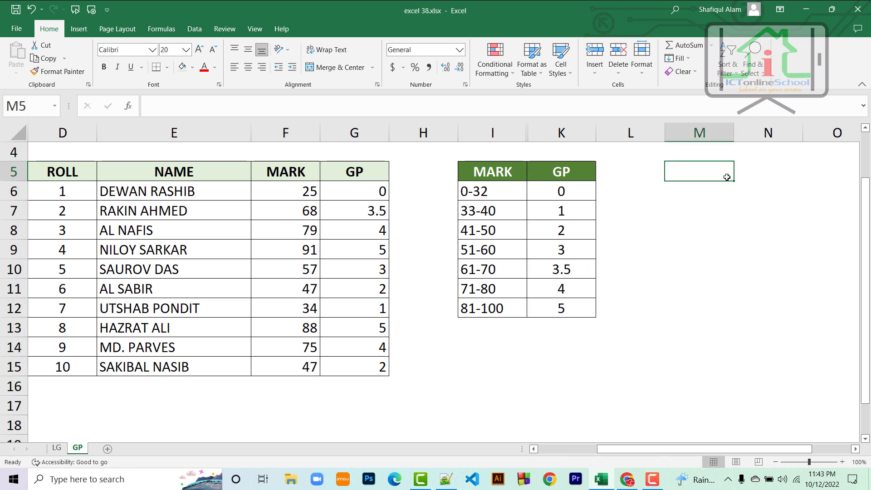
Step: Hide the LOWER column J of the grade table on the LG sheet
{"action": "left_click", "coordinate": [56, 448]}
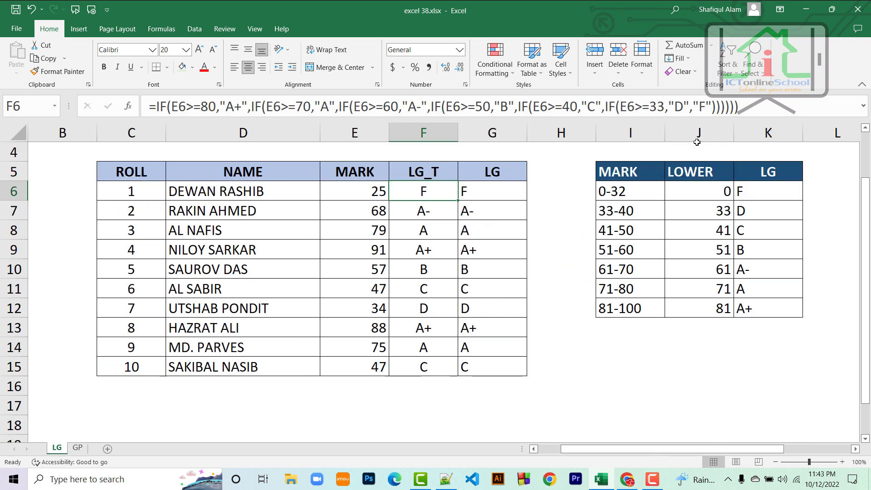
{"action": "left_click", "coordinate": [696, 141]}
{"action": "right_click", "coordinate": [696, 142]}
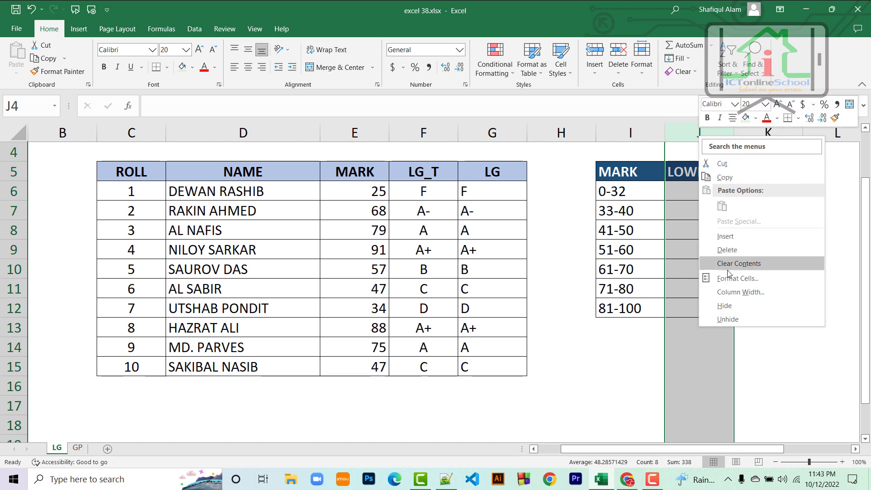
{"action": "left_click", "coordinate": [724, 305]}
{"action": "left_click", "coordinate": [699, 347]}
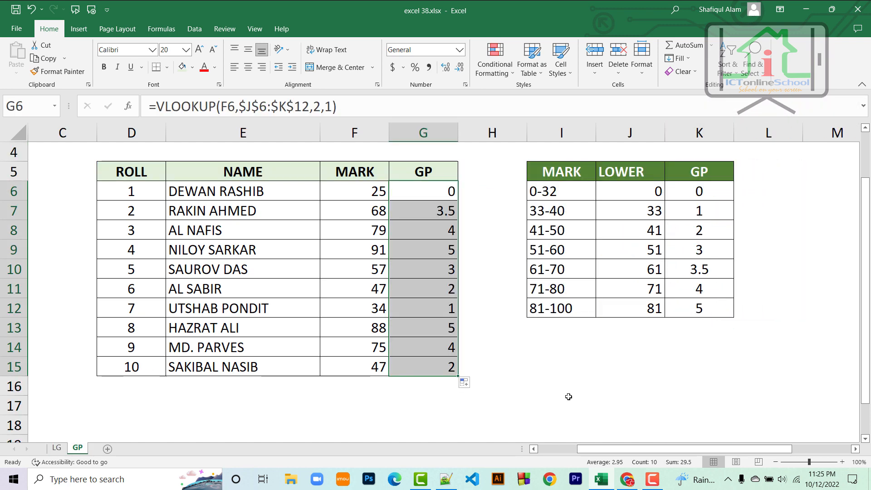